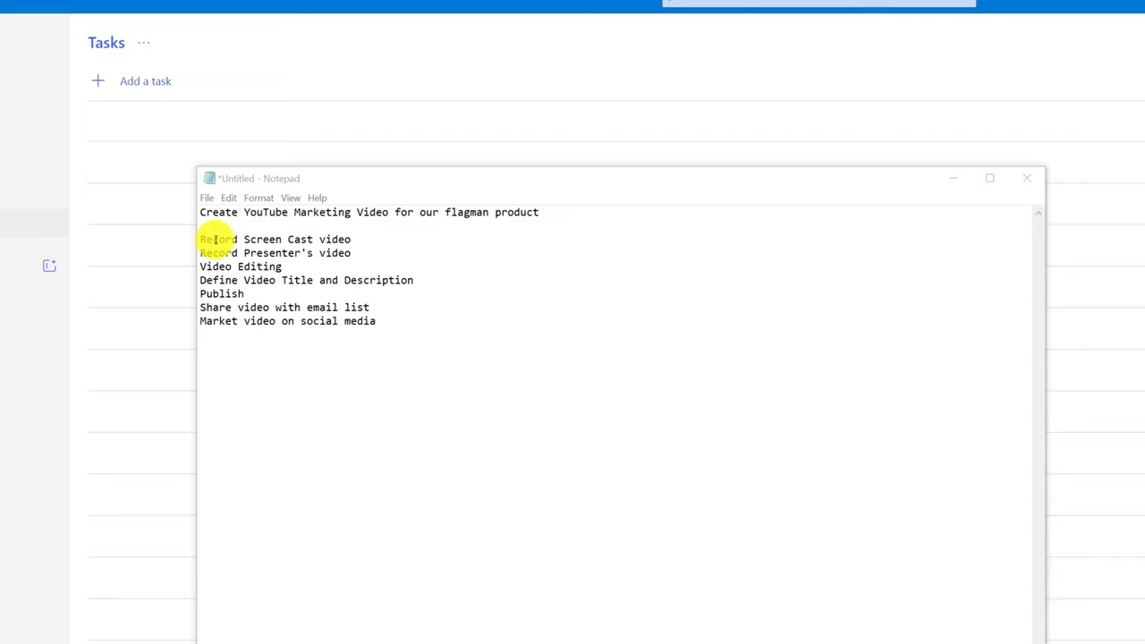
Step: Copy 'Record Screen Cast video' from the Notepad outline and add it as a task in Tasks
click(356, 240)
drag(356, 240, 191, 238)
key(ctrl+c)
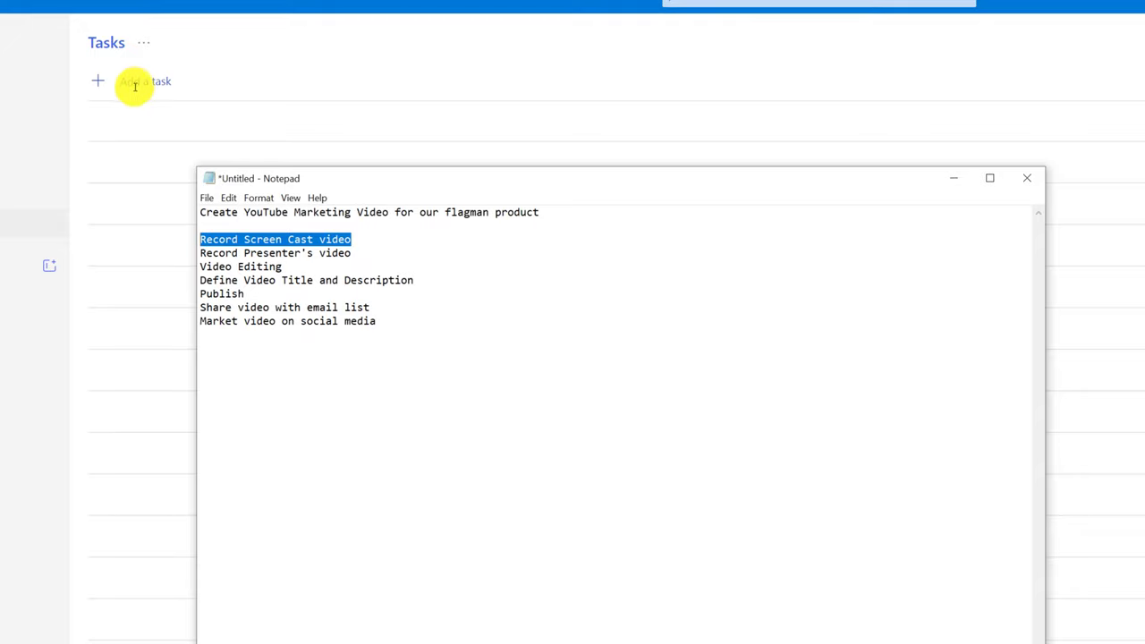
click(204, 53)
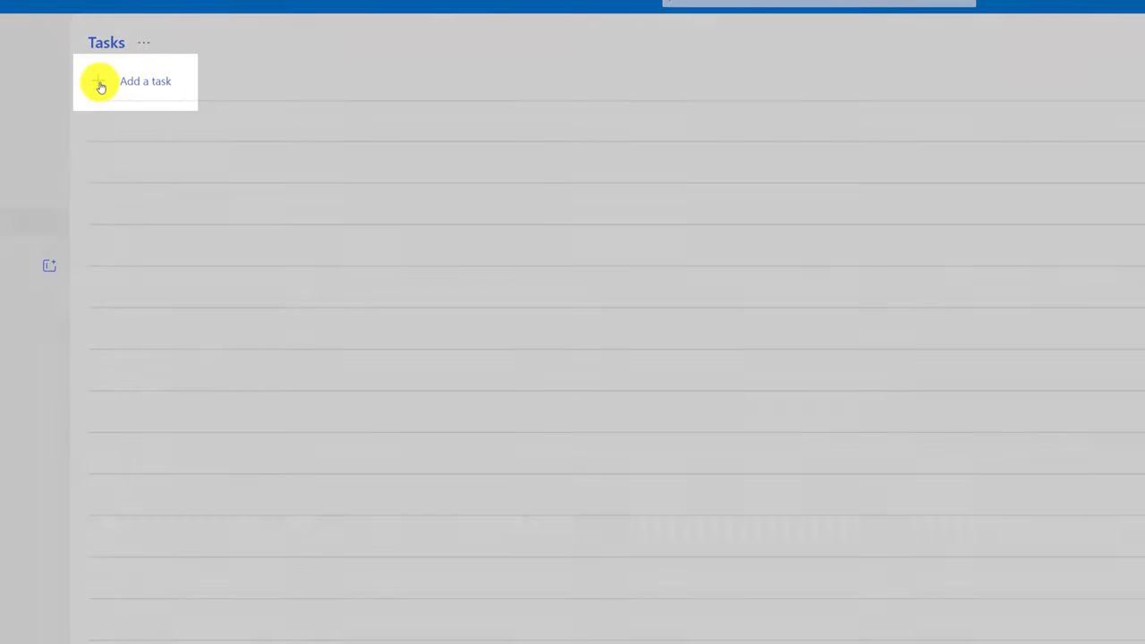
click(100, 86)
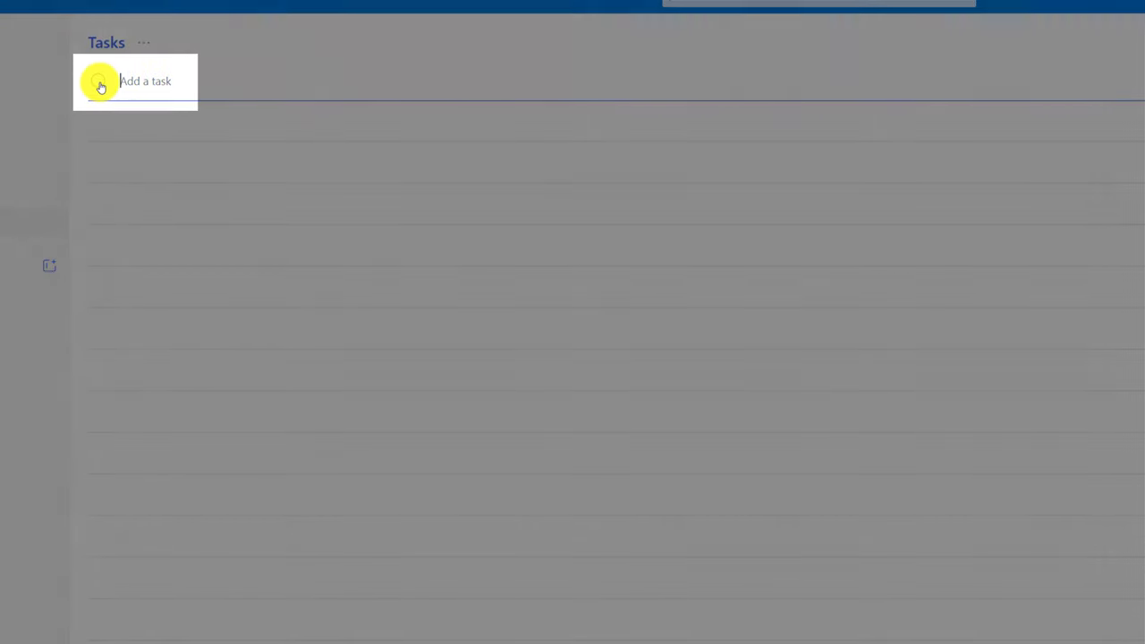
key(ctrl+v)
key(Return)
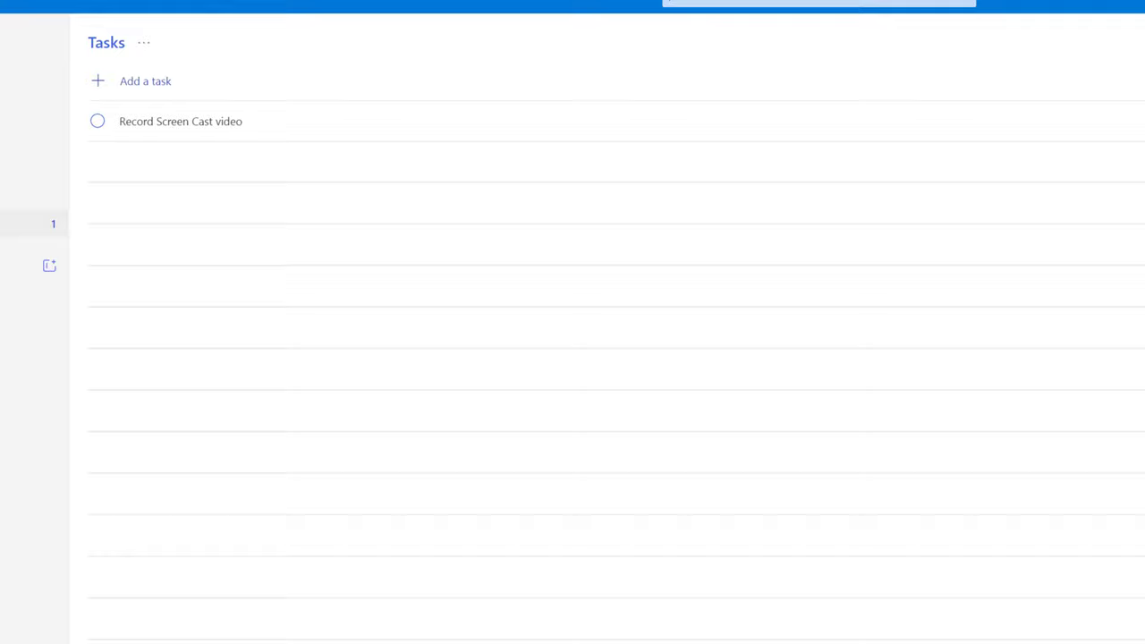
right_click(303, 129)
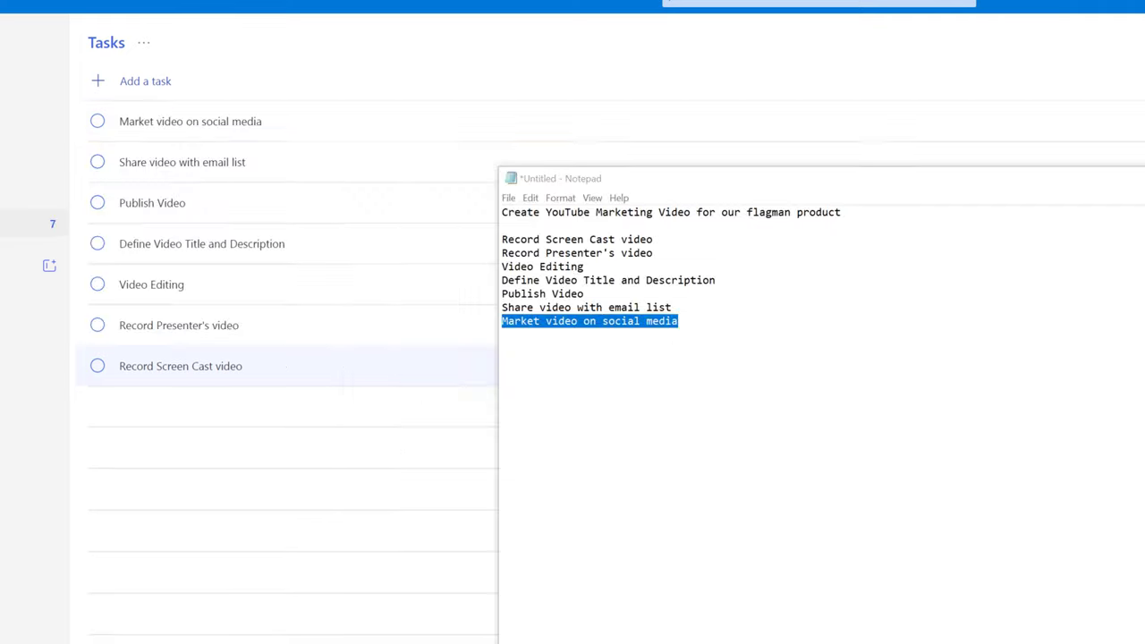
Step: Drag Record Screen Cast video to the top of the Tasks list
click(302, 375)
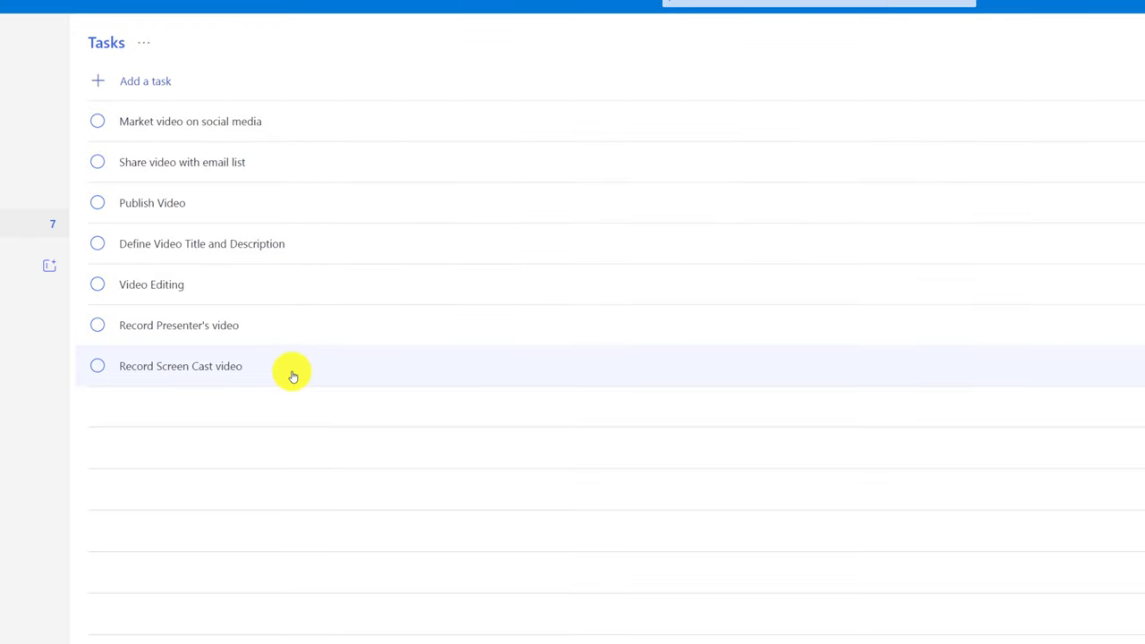
drag(289, 376, 317, 113)
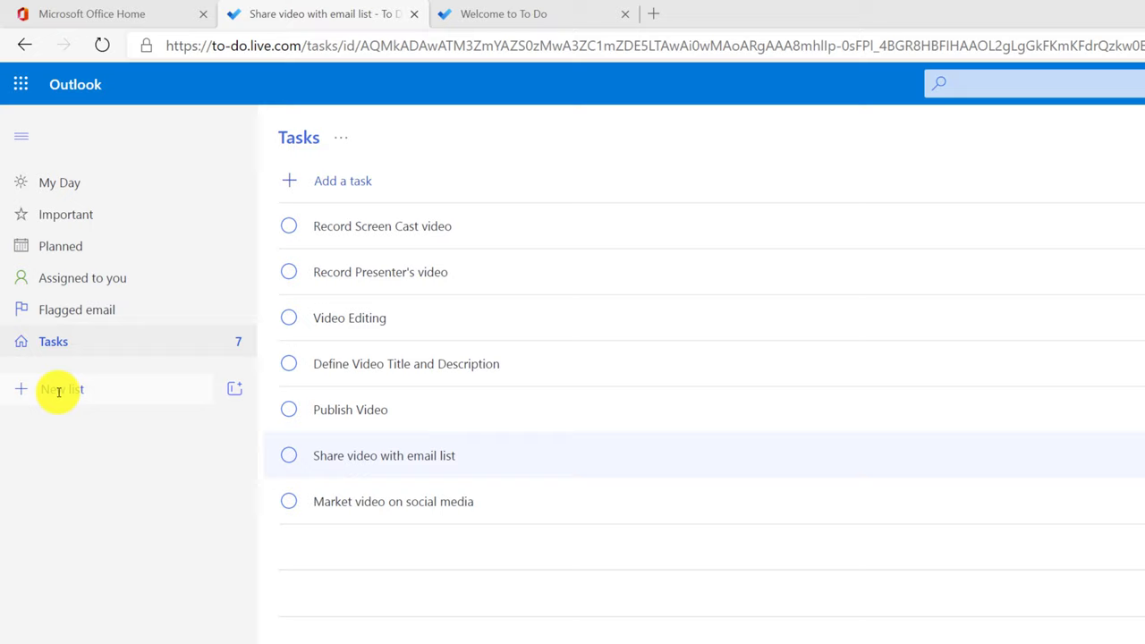
Step: Add a new list named 'Create YouTube Marketing Video for our flagman product', then return to Tasks
click(83, 391)
text(Video for our flagman product)
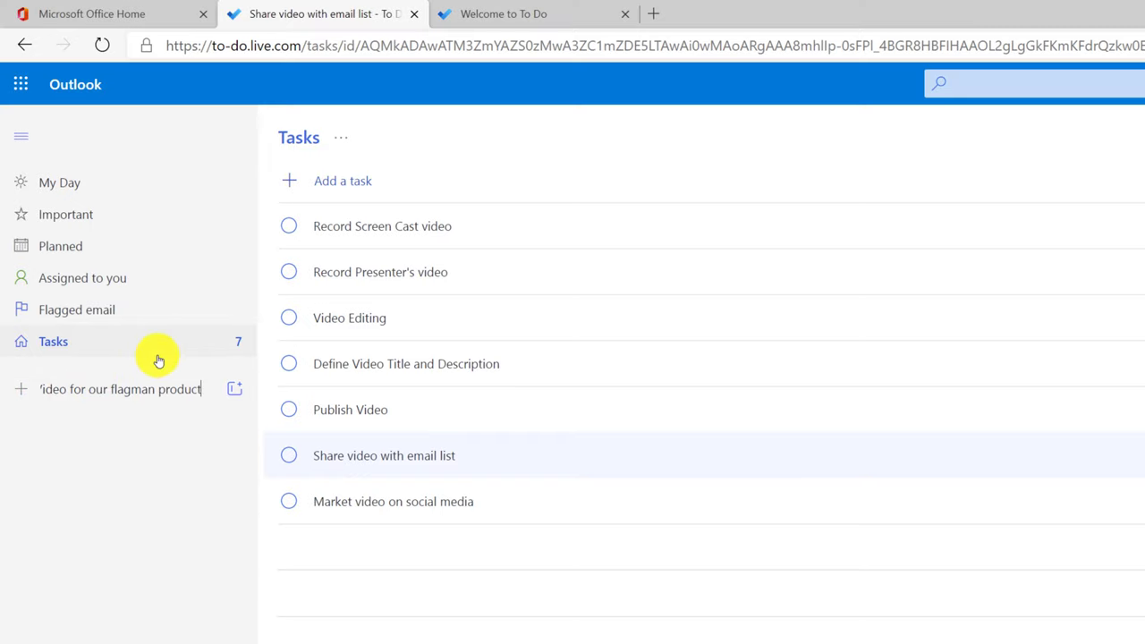
key(Return)
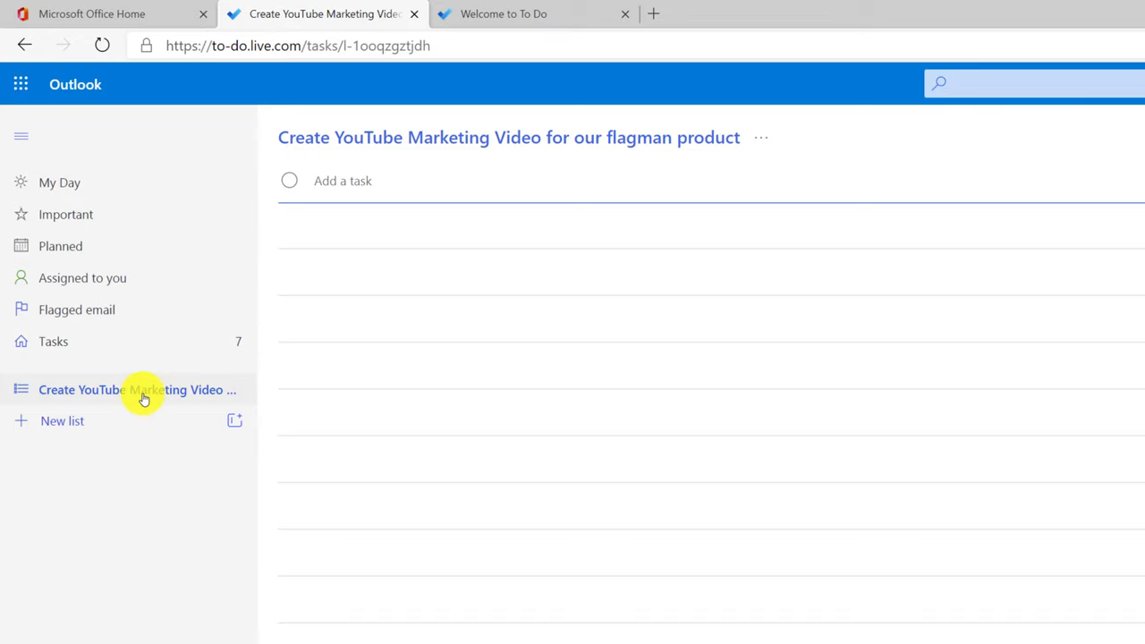
click(75, 215)
click(69, 347)
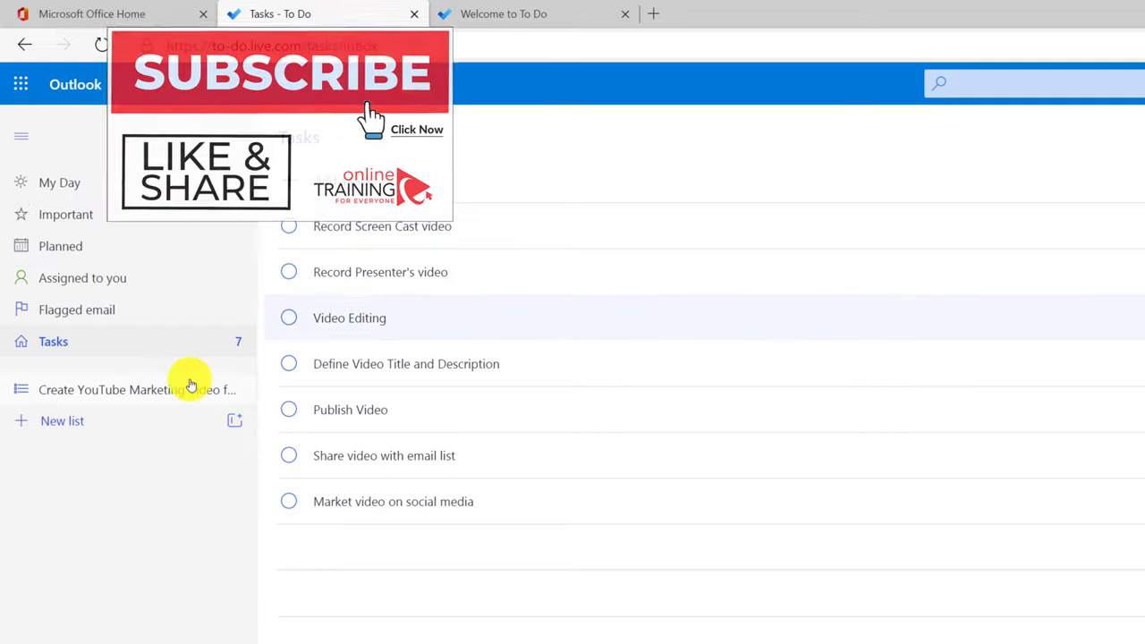
Step: Select all seven tasks and move them into the YouTube marketing video list
click(501, 228)
mouse_move(489, 226)
mouse_down()
mouse_move(448, 256)
mouse_move(187, 296)
mouse_move(498, 219)
mouse_up()
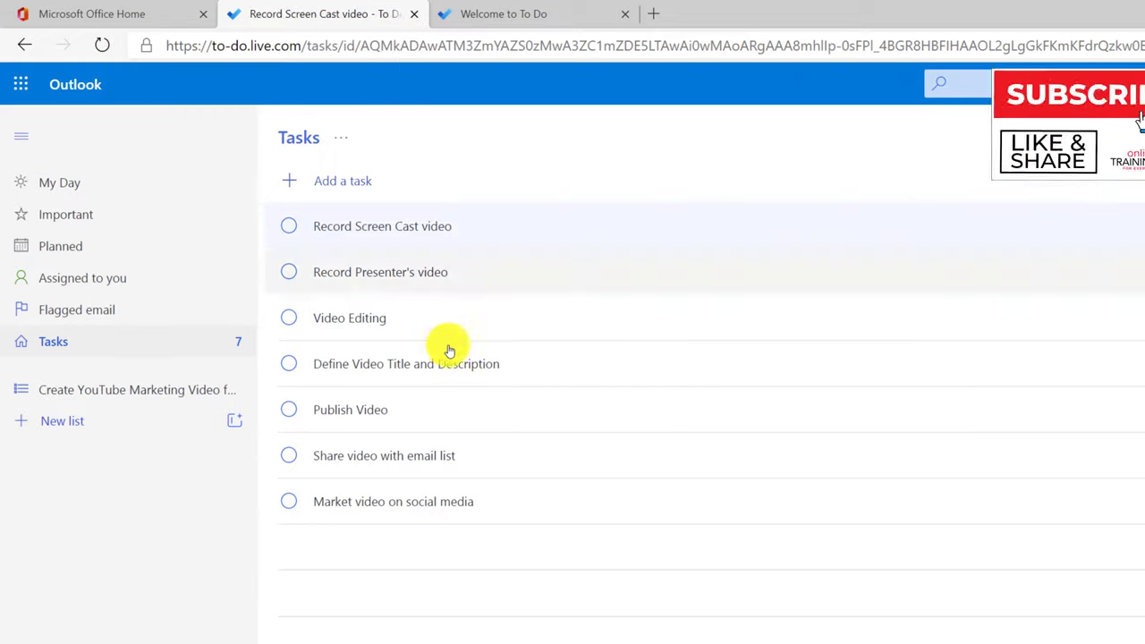
shift+click(458, 504)
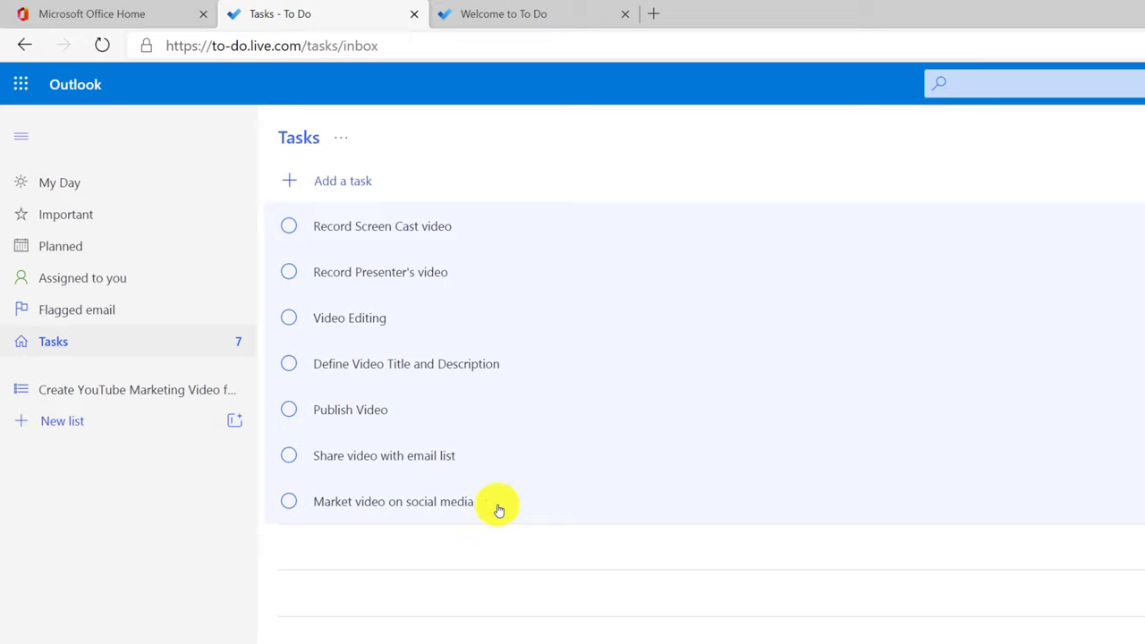
right_click(535, 332)
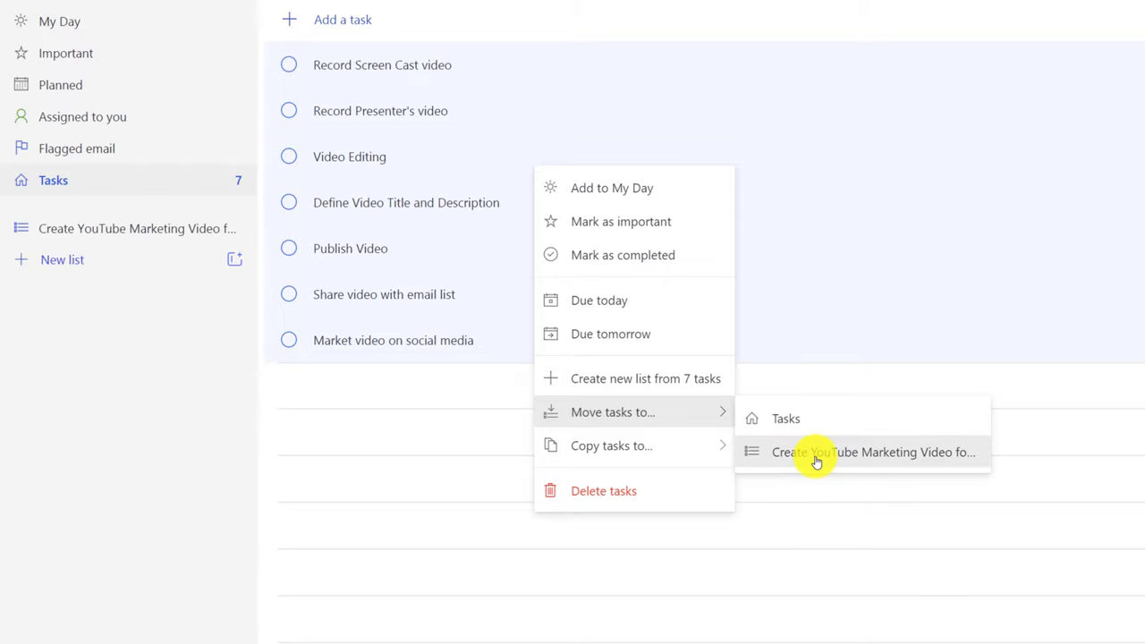
click(815, 456)
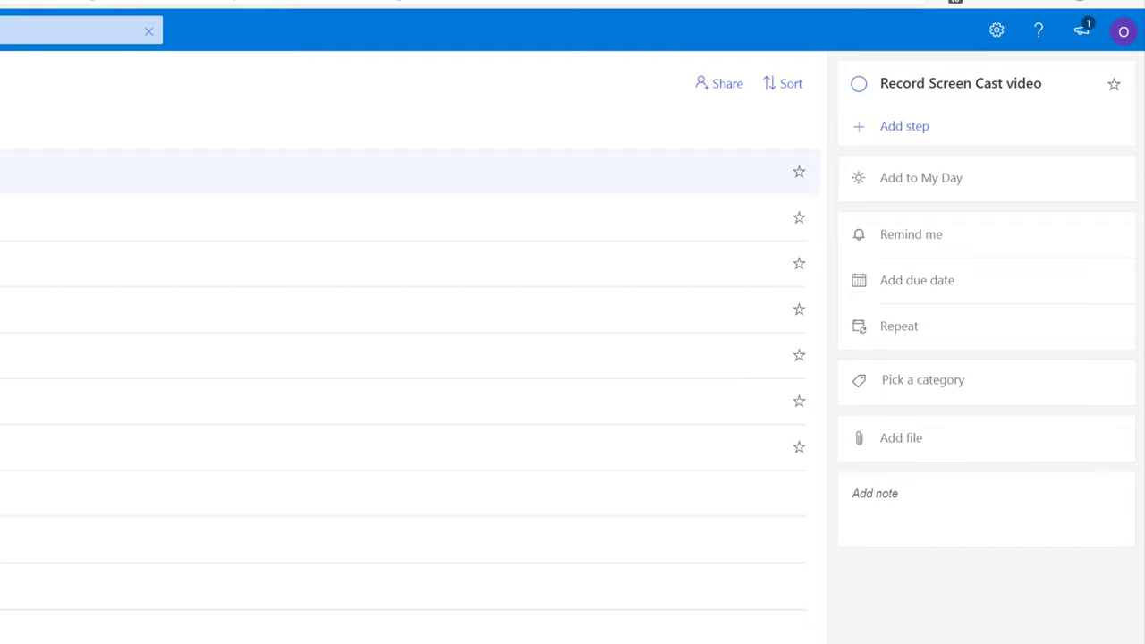
Step: Open the details of the Record Presenter's video task
click(554, 217)
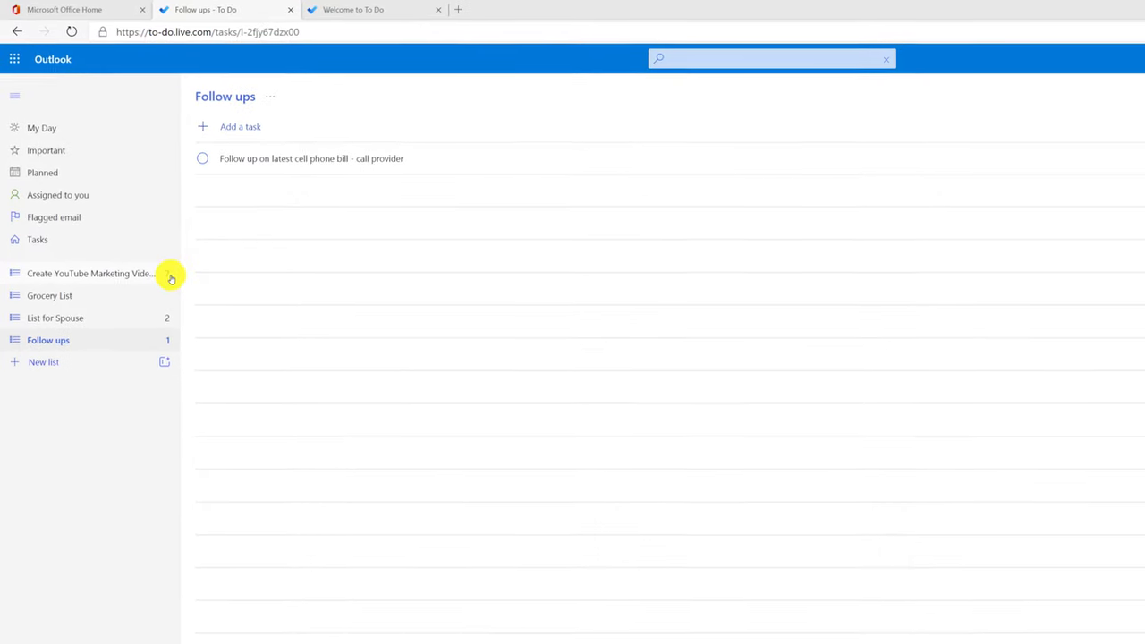
Step: Open the YouTube marketing list and add Record Screen Cast video to My Day
click(165, 293)
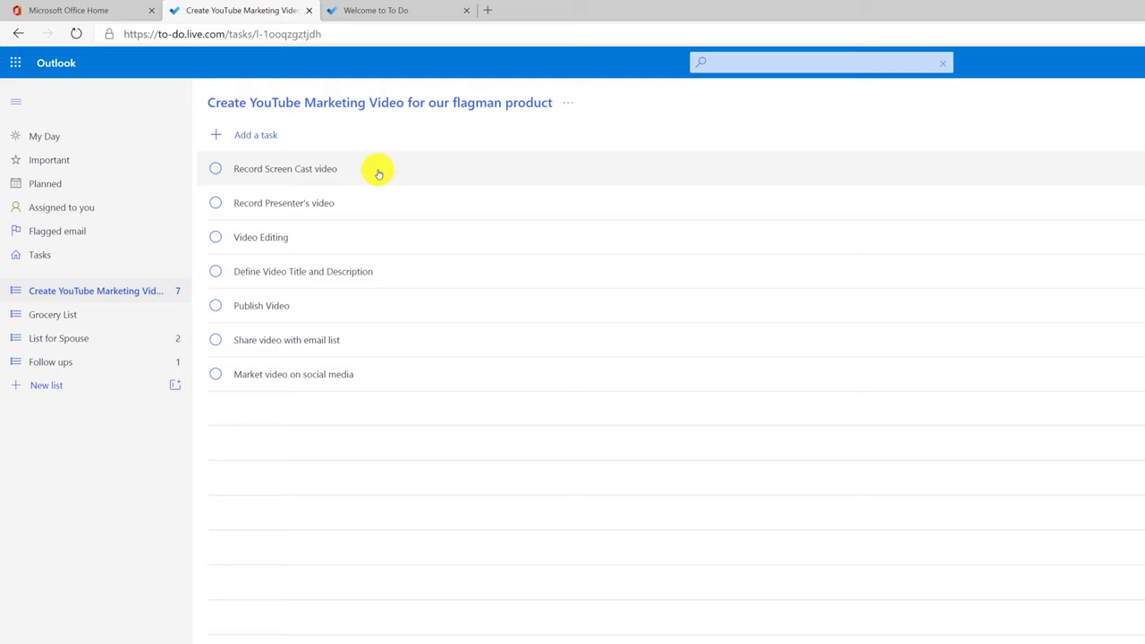
right_click(371, 171)
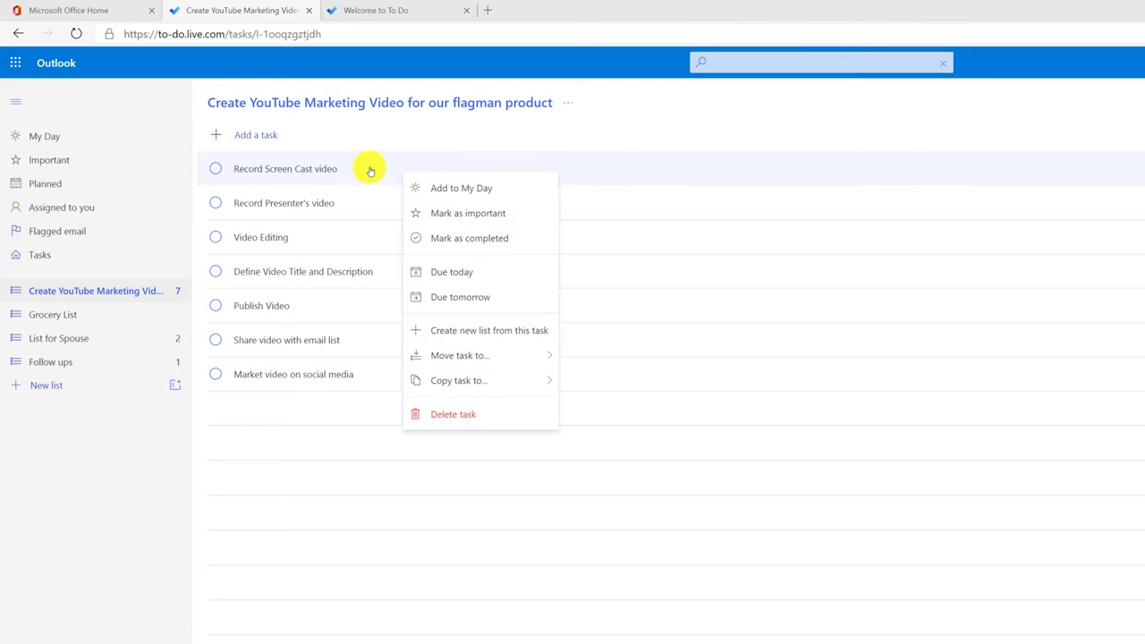
click(481, 189)
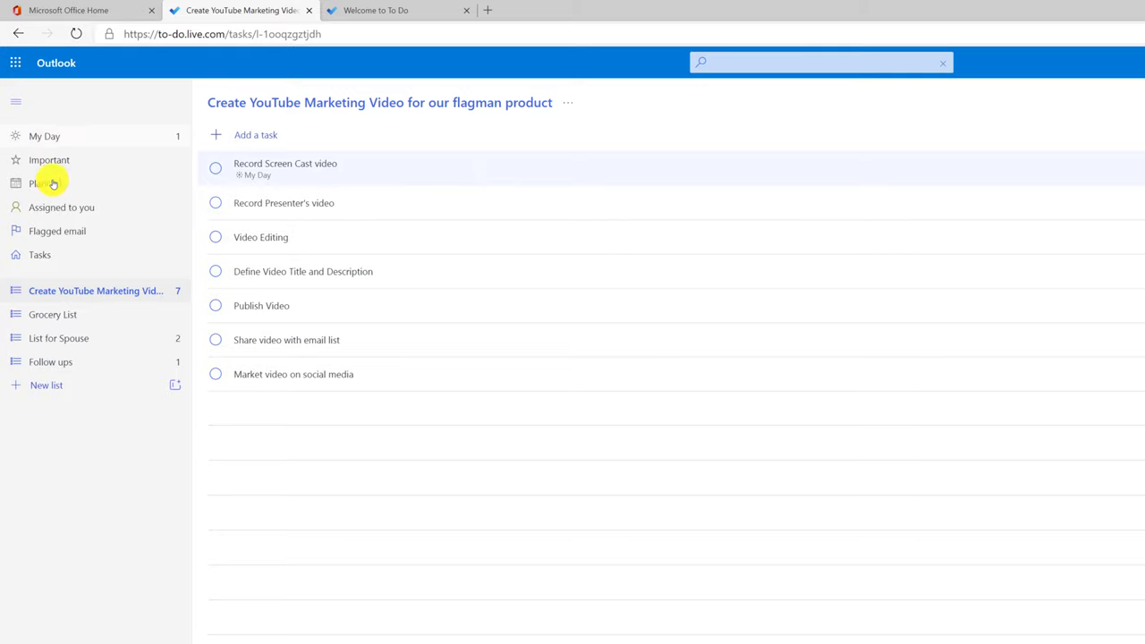
Step: Add Register kids for camp and Follow up with classroom teacher from List for Spouse to My Day
click(77, 345)
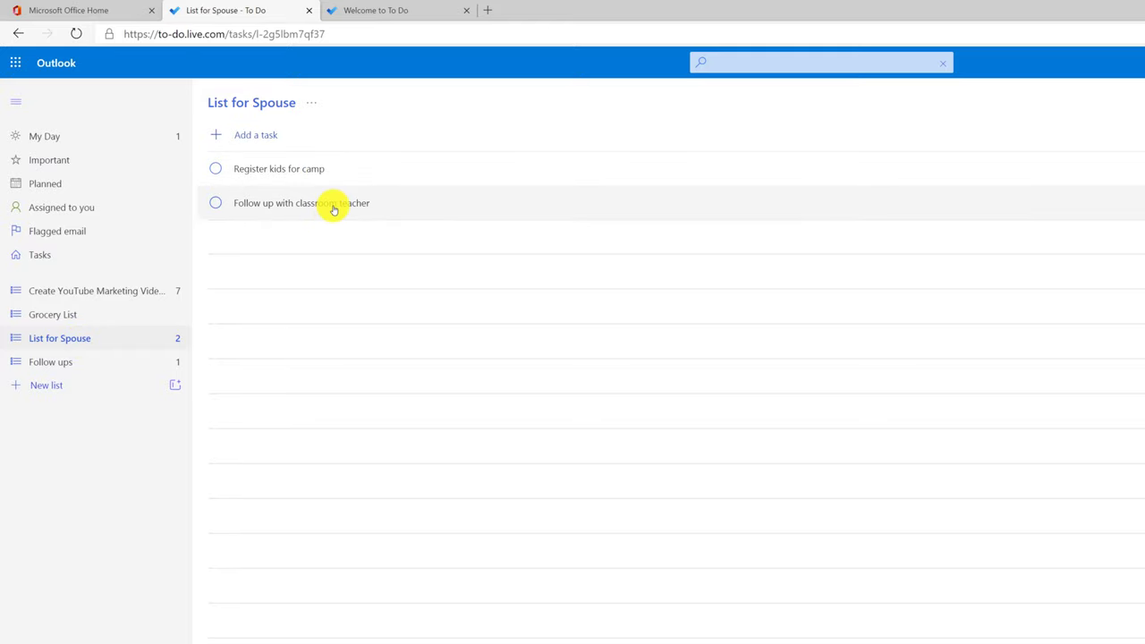
right_click(348, 173)
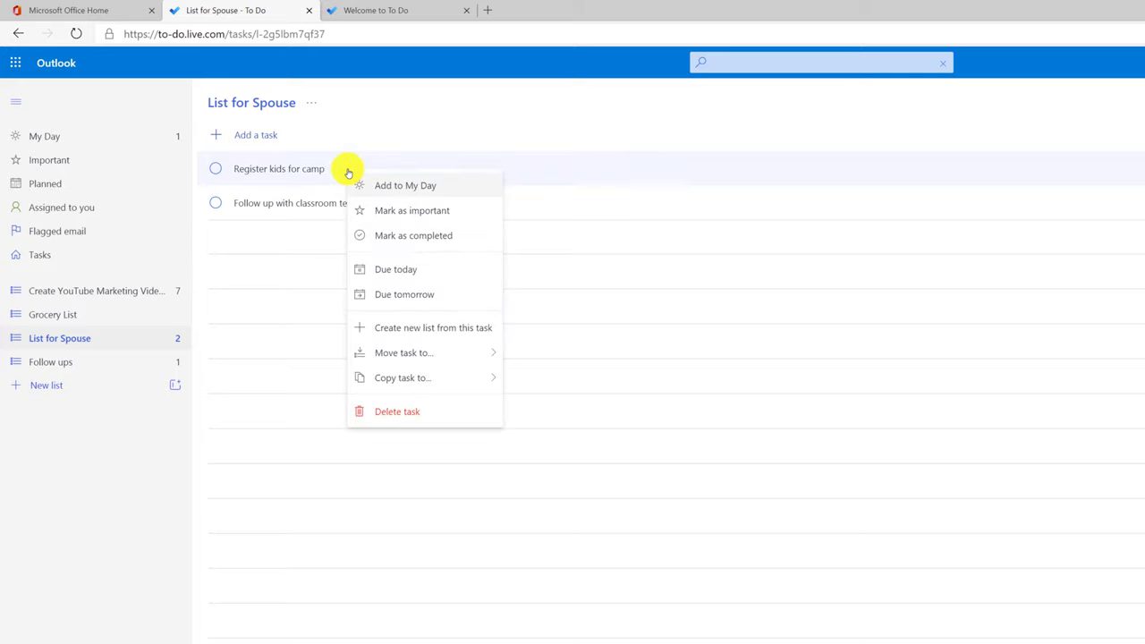
click(378, 184)
right_click(391, 204)
click(417, 220)
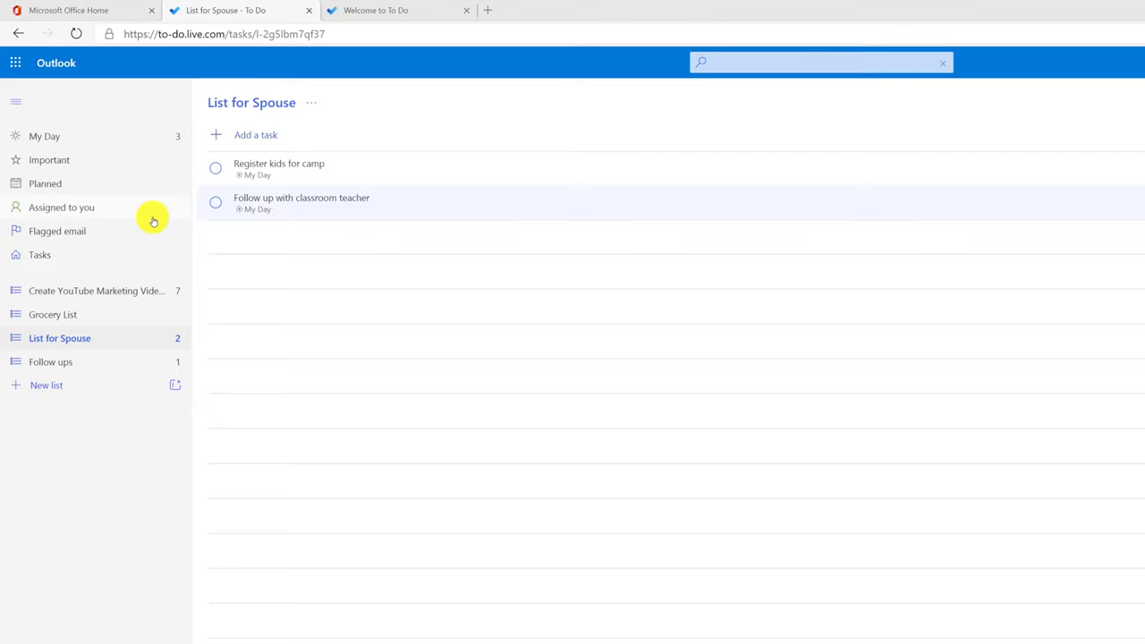
Step: Add the cell phone bill task from Follow ups to My Day
click(51, 362)
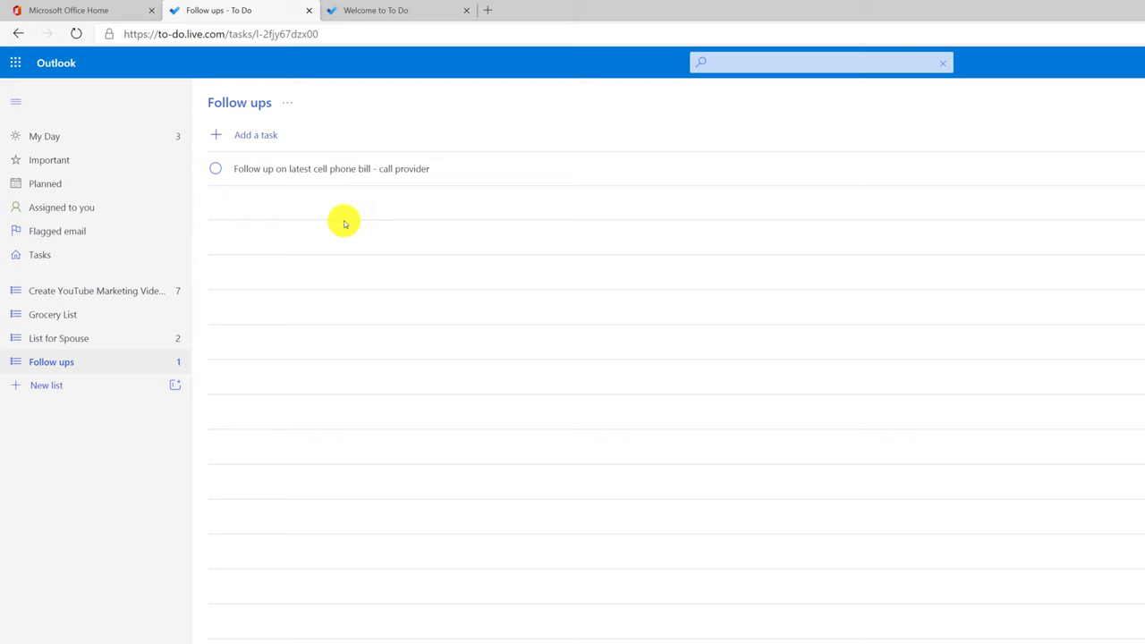
click(391, 170)
right_click(392, 170)
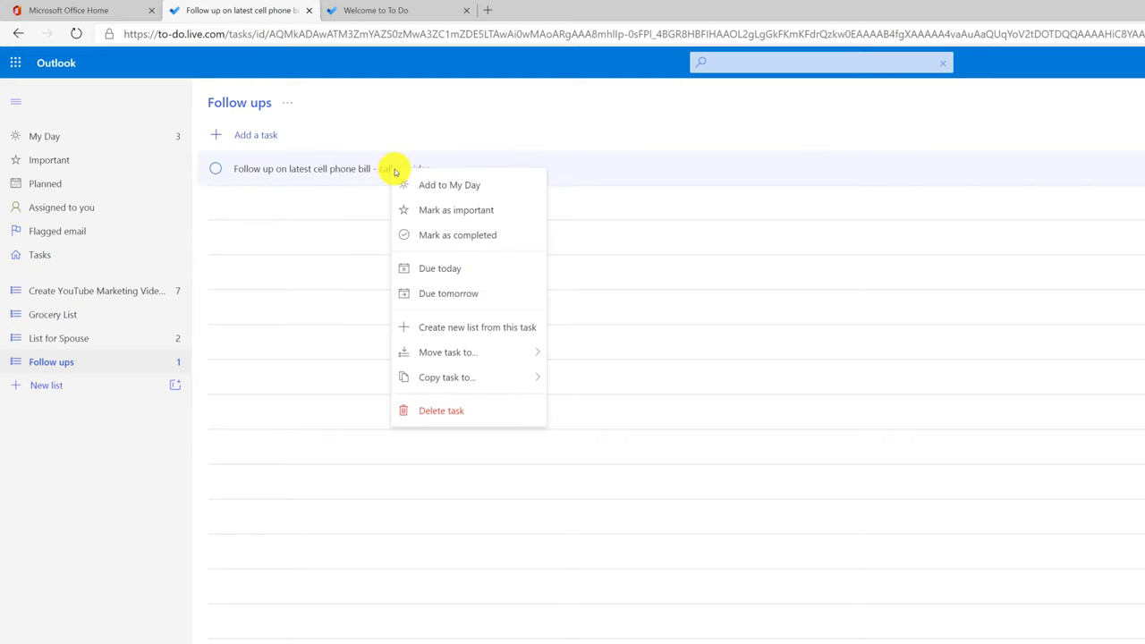
click(436, 186)
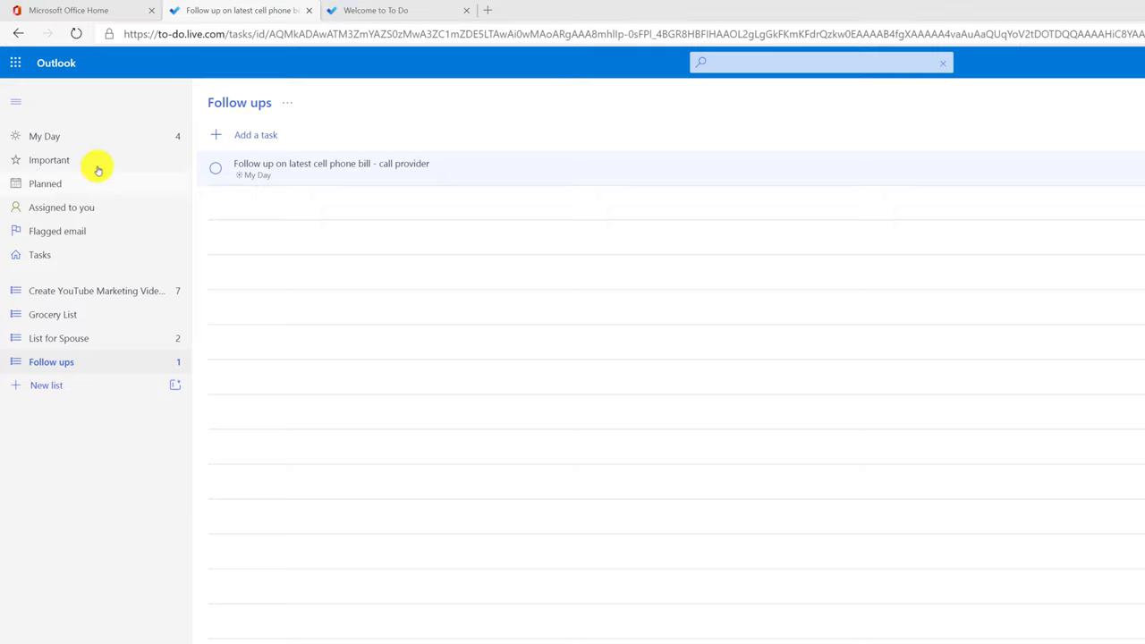
Step: In My Day, mark classroom teacher, kids camp and cell phone bill tasks complete
click(64, 139)
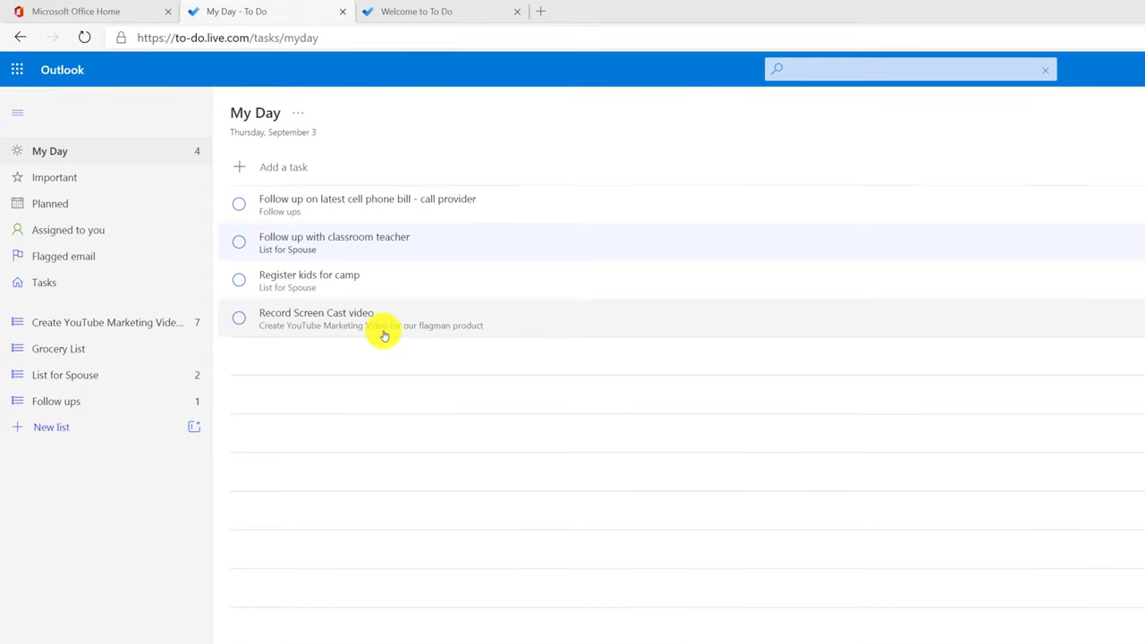
click(239, 242)
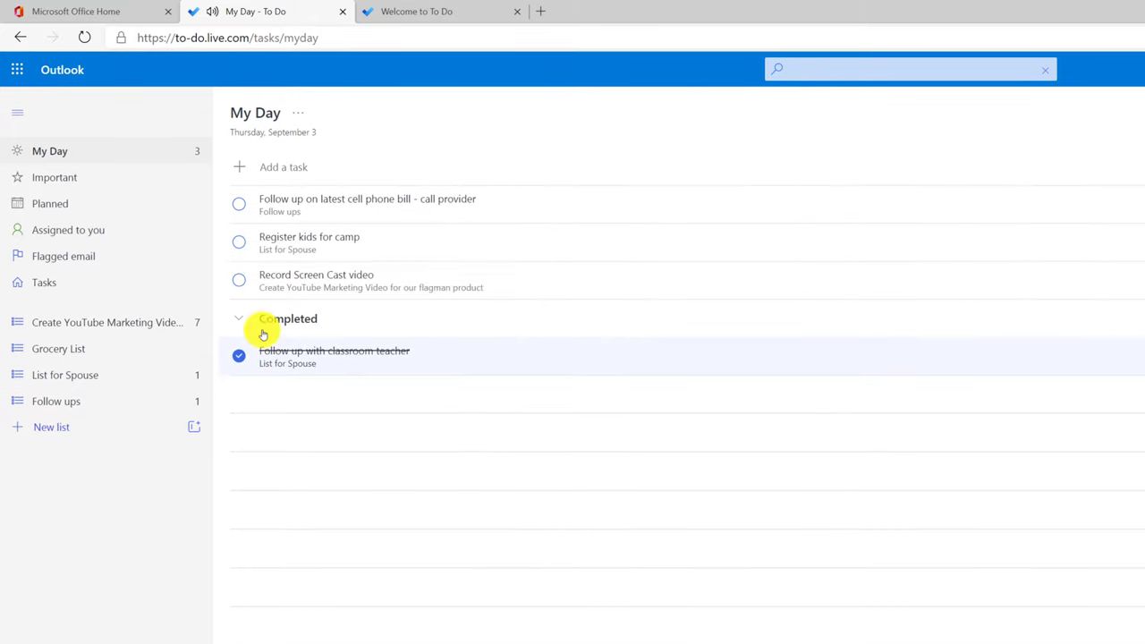
click(240, 244)
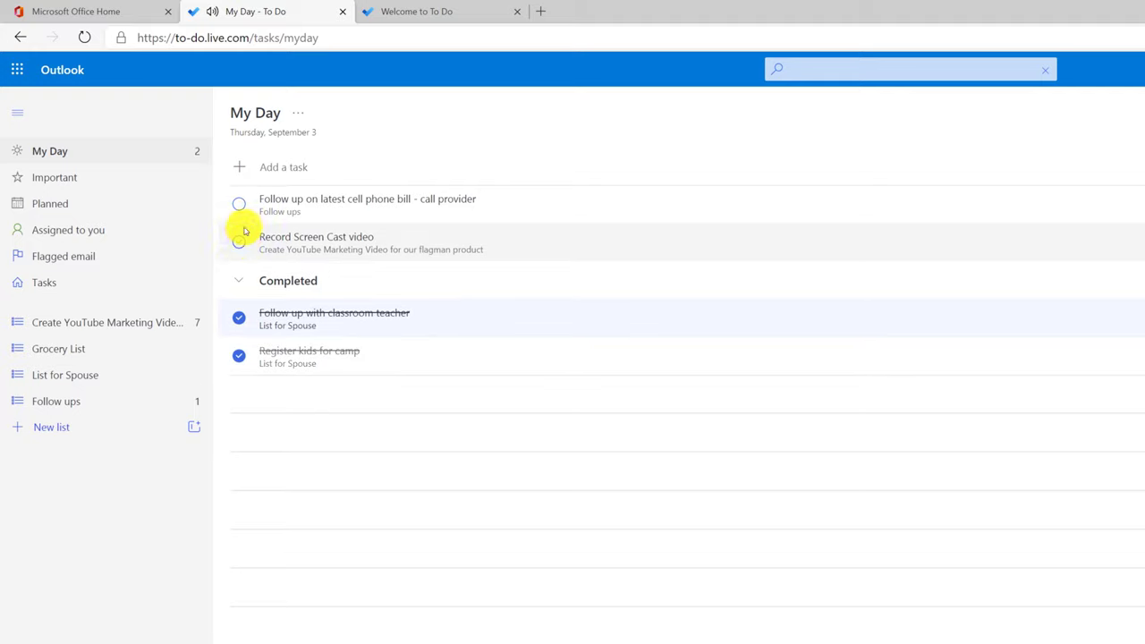
click(242, 208)
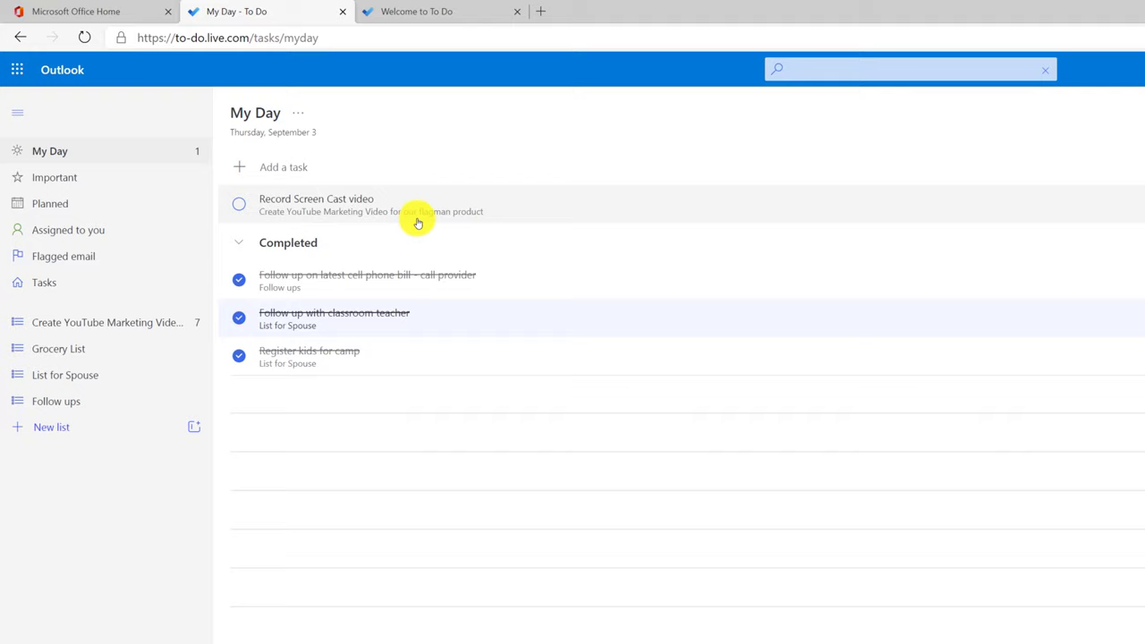
Step: Remove Record Screen Cast video from My Day
right_click(479, 207)
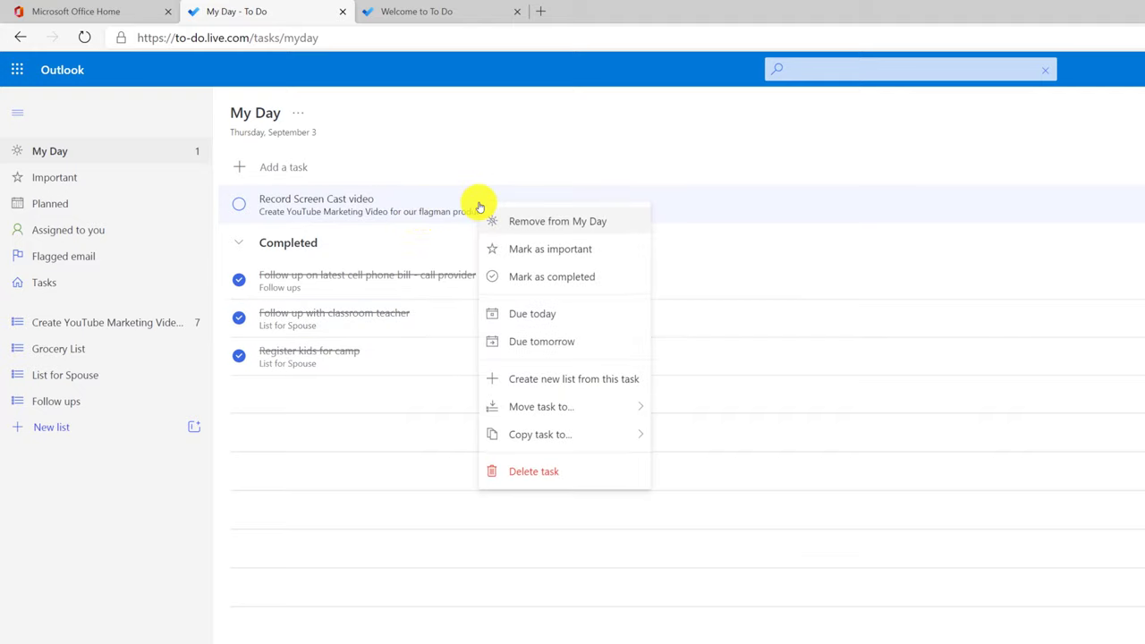
click(568, 223)
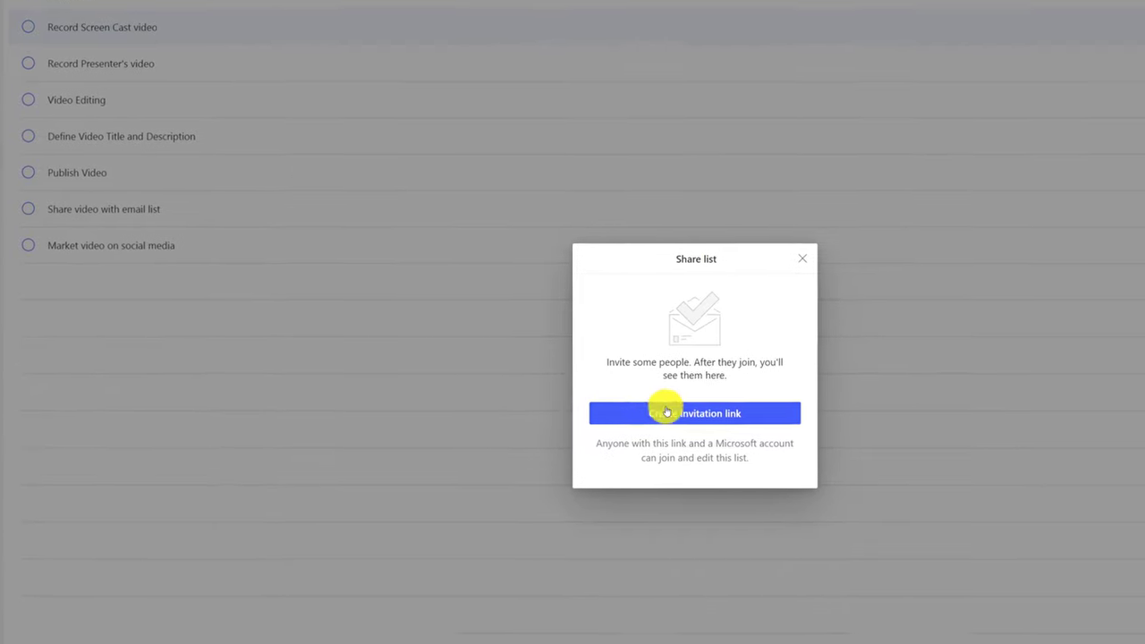
Step: Create an invitation link for the list and check its Manage access settings
click(673, 390)
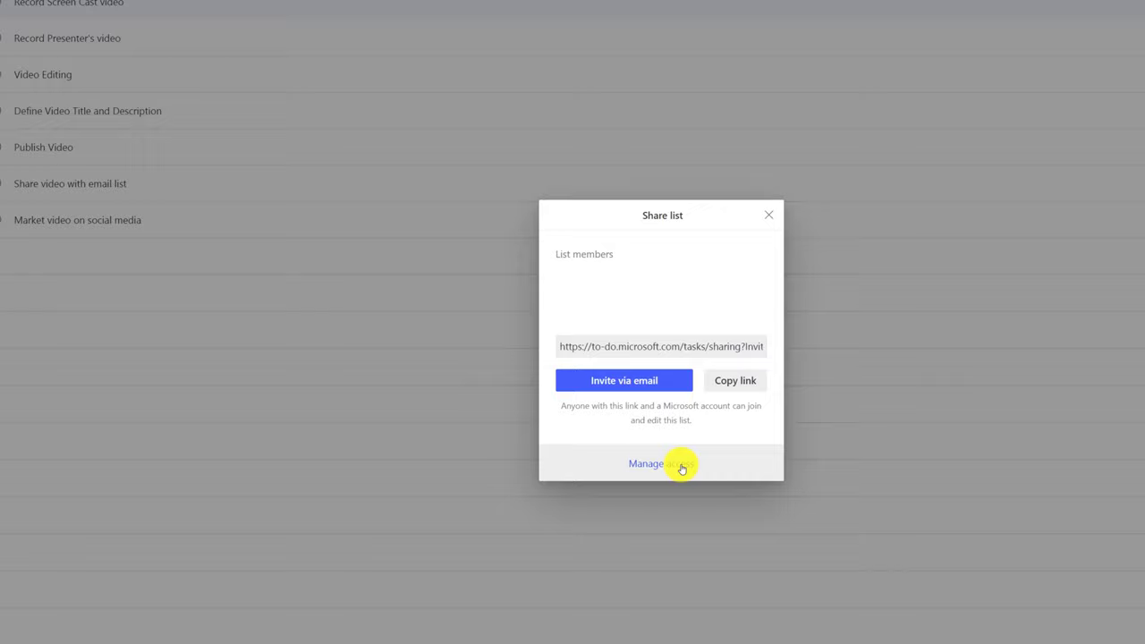
click(681, 465)
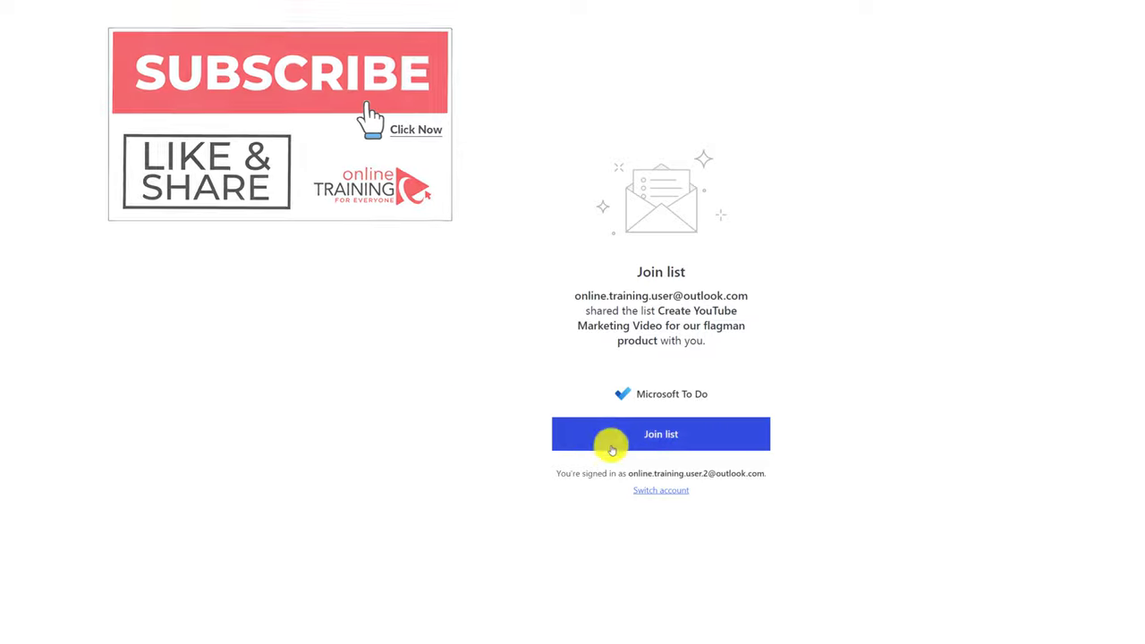
Step: Join the shared 'Create YouTube Marketing Video' list from the collaborator's account
click(678, 436)
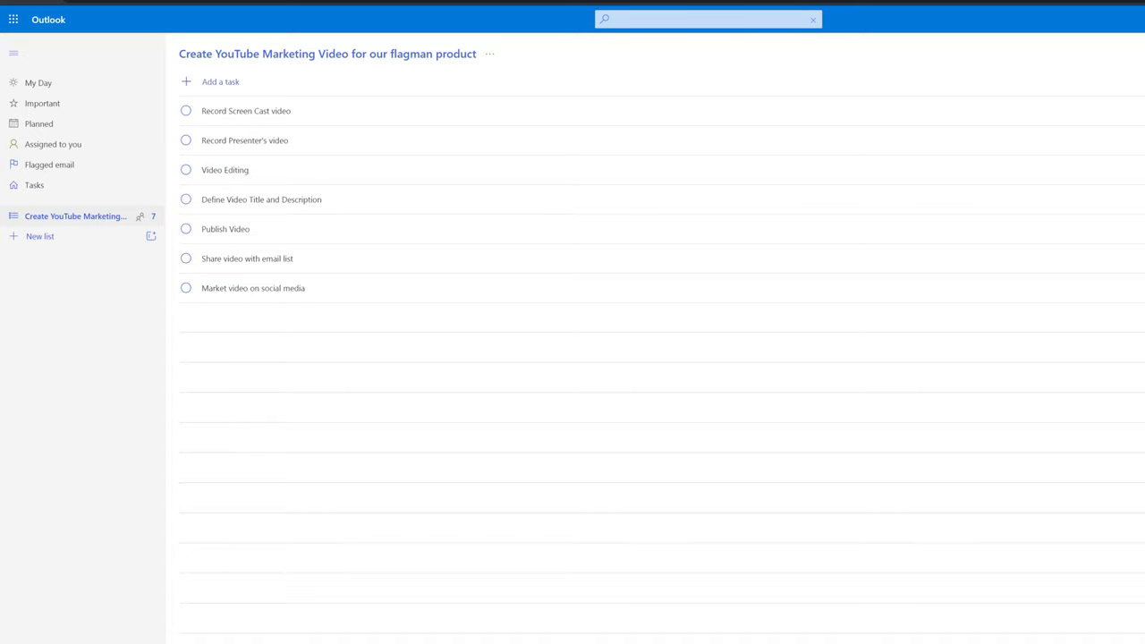
Step: Open the Record Screen Cast video task's details and start adding a note
click(322, 112)
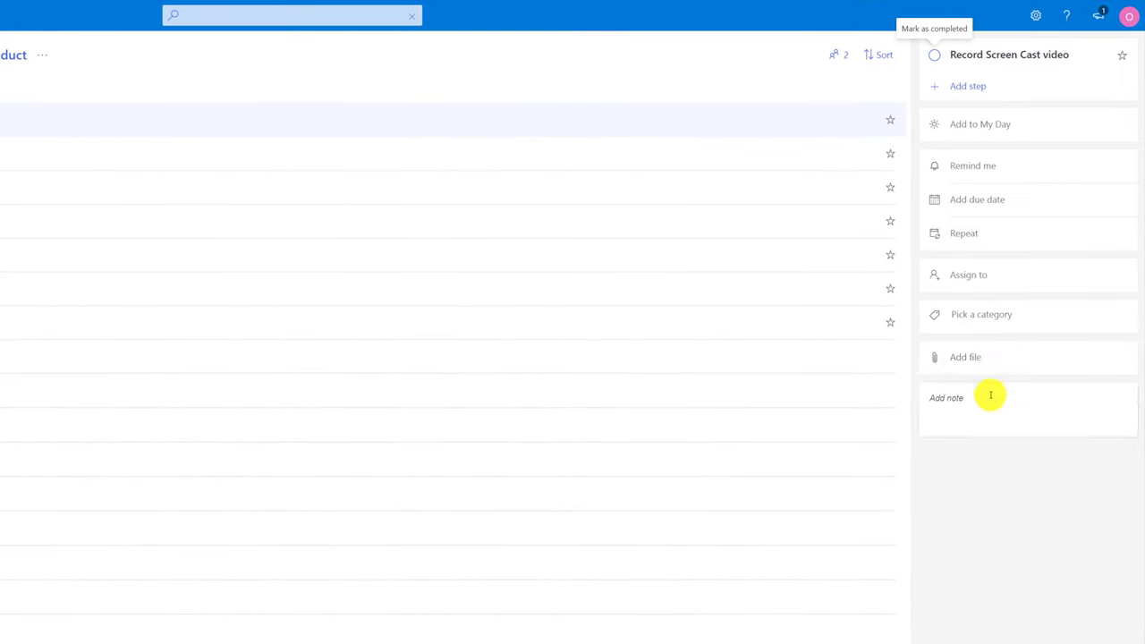
click(943, 400)
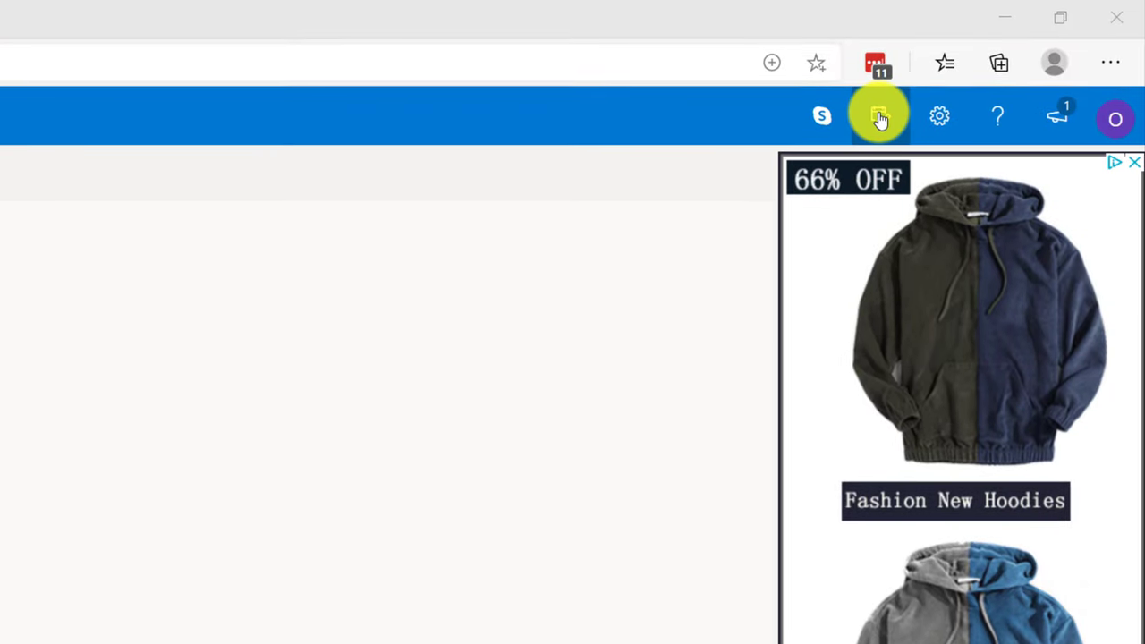
Step: Open Outlook's My Day side panel and show its Calendar view
click(879, 116)
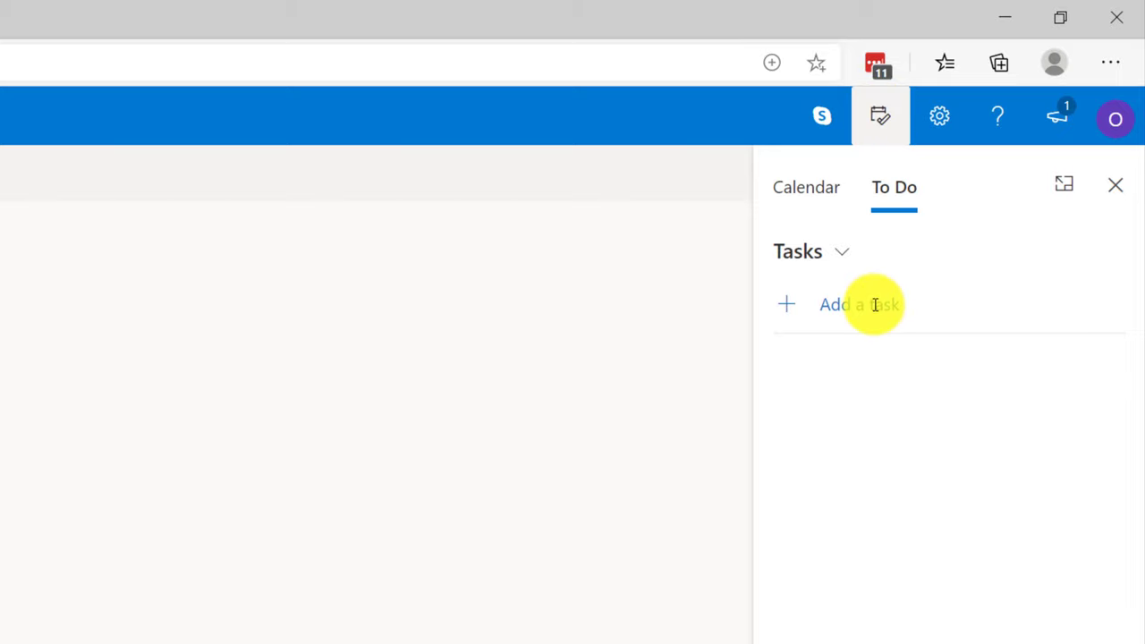
click(812, 208)
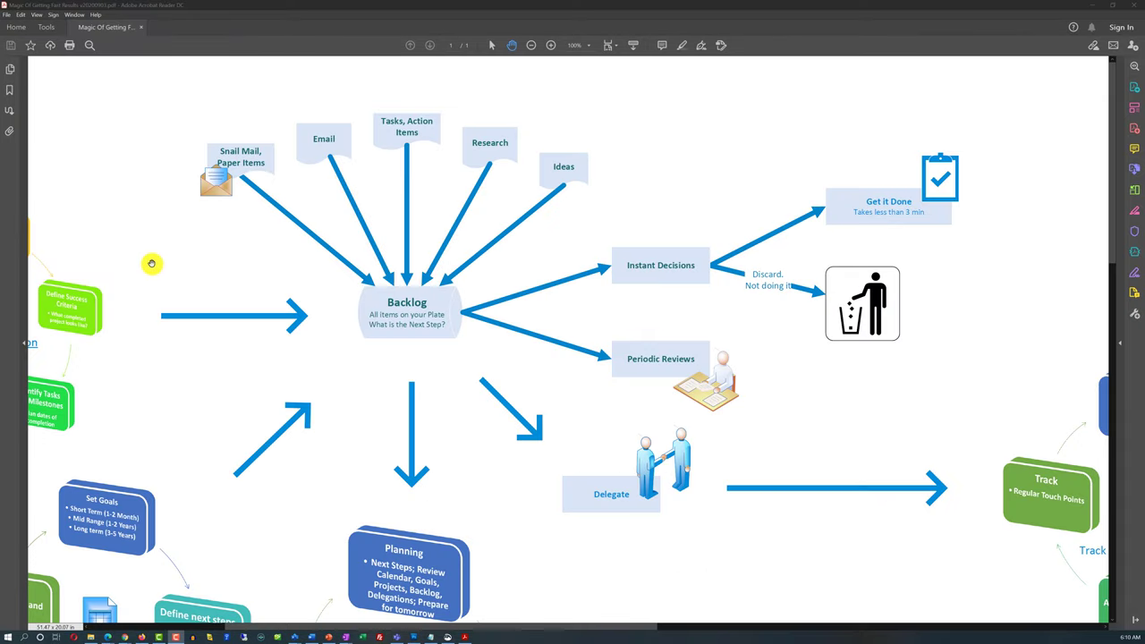
Step: Pan the diagram right to reveal the Project Execution cycle and MAGIC title
drag(151, 260, 477, 265)
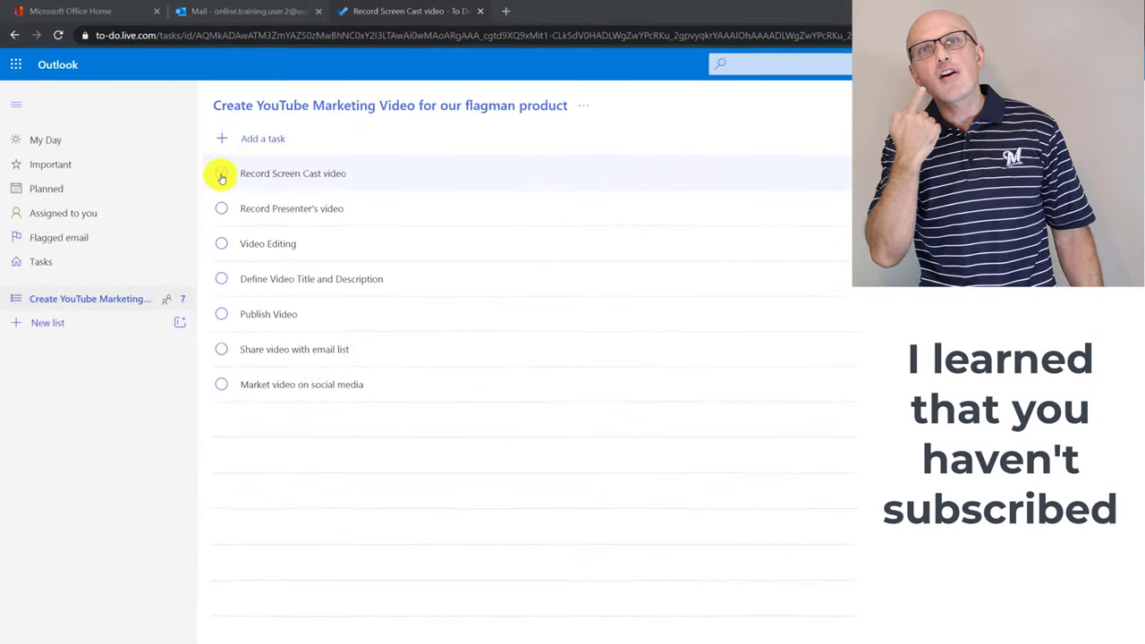
Step: Check off Record Screen Cast video, Video Editing, Publish, Share, Market and Define Video Title tasks
click(238, 194)
click(241, 228)
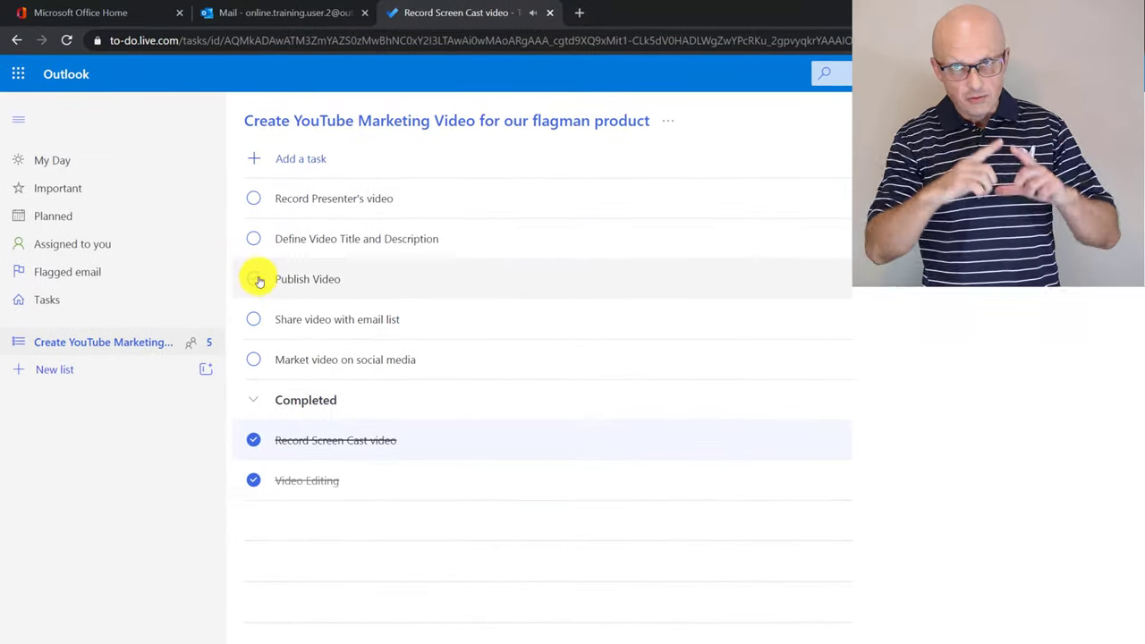
click(246, 269)
click(255, 280)
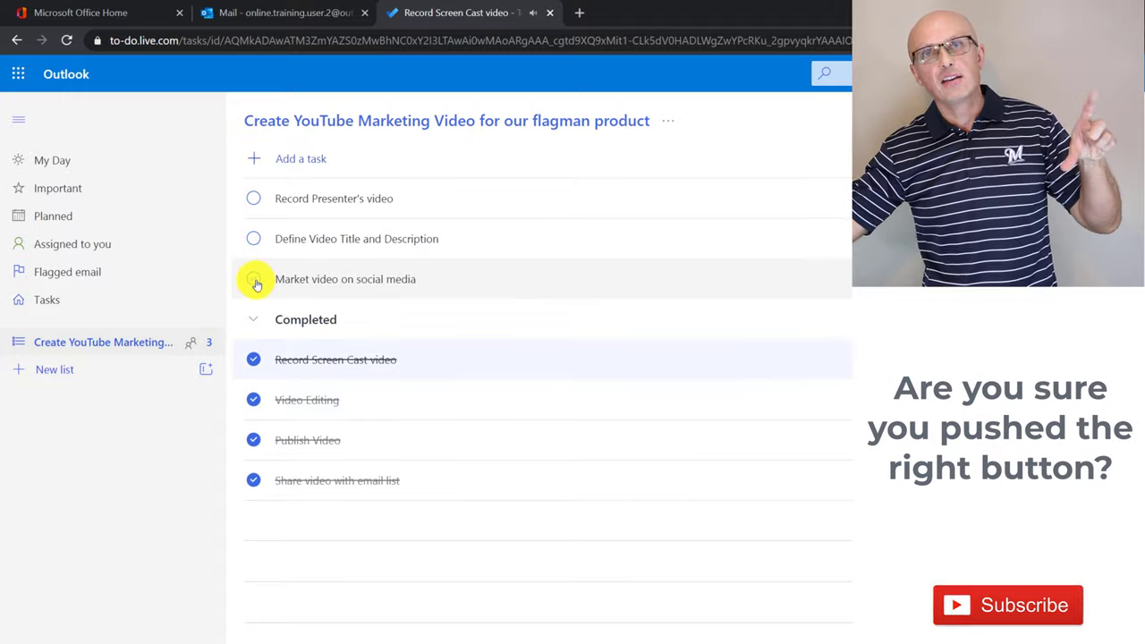
click(254, 280)
click(255, 241)
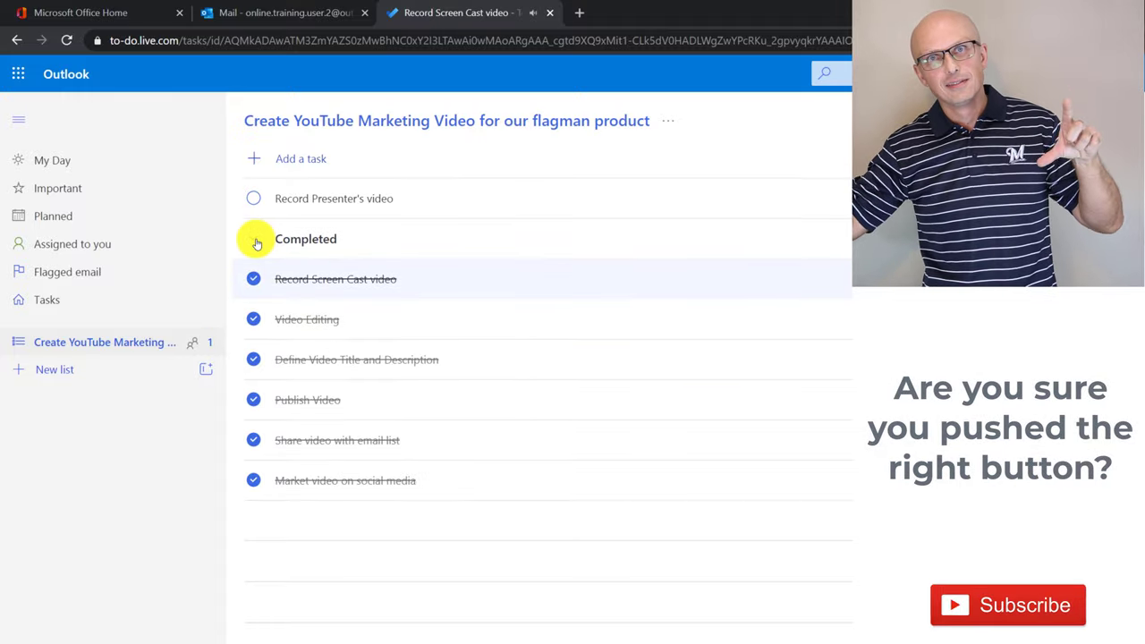